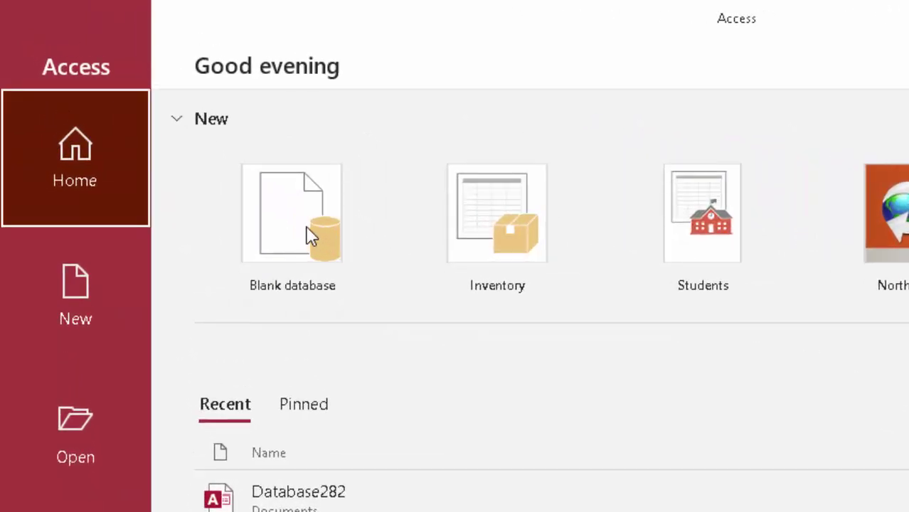
Step: Create a new blank database, Database283, which opens with an empty Table1
left_click(302, 222)
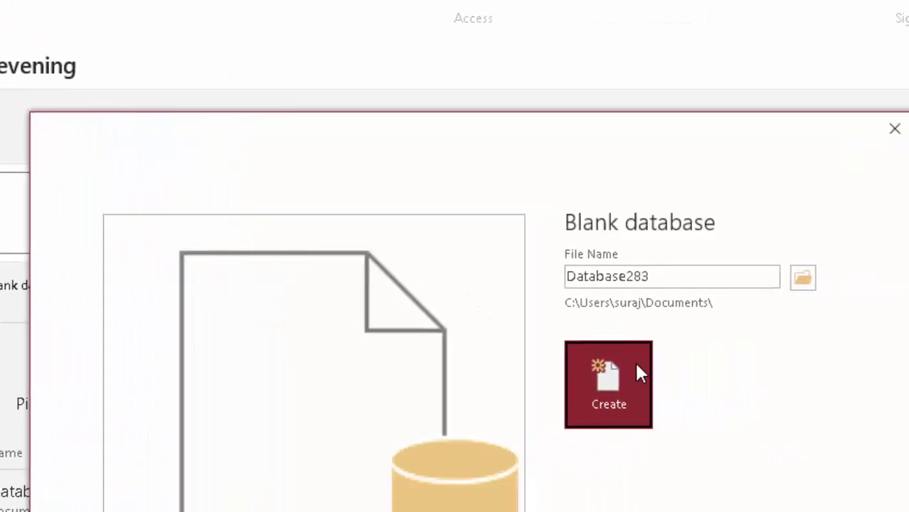
left_click(637, 374)
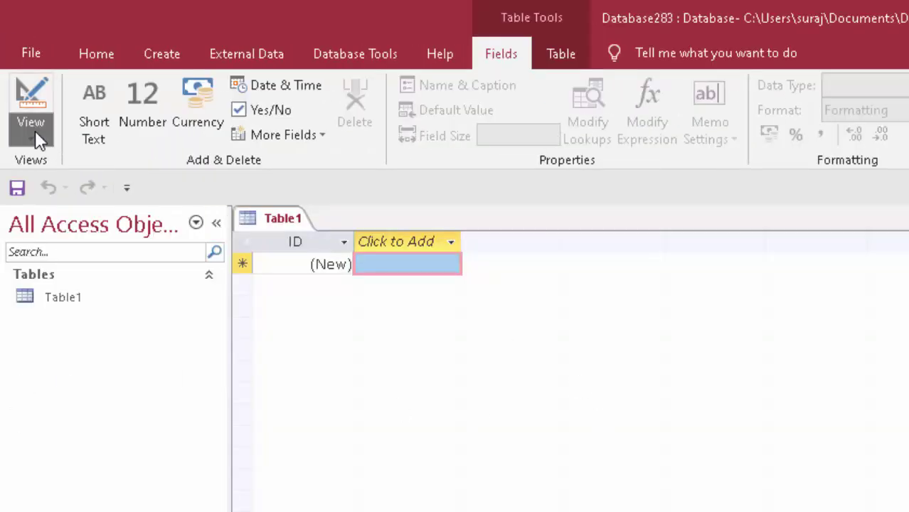
Step: Switch Table1 to Design View, saving it under the default name Table1
left_click(33, 131)
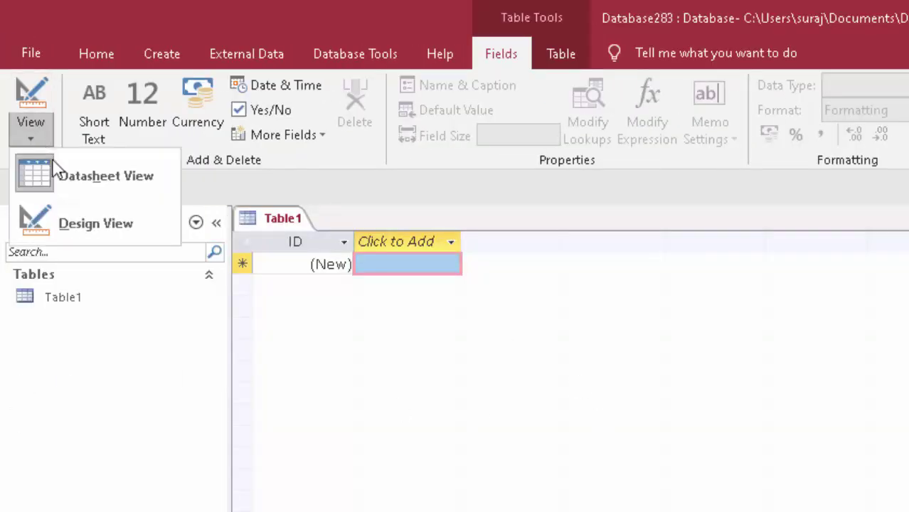
left_click(91, 225)
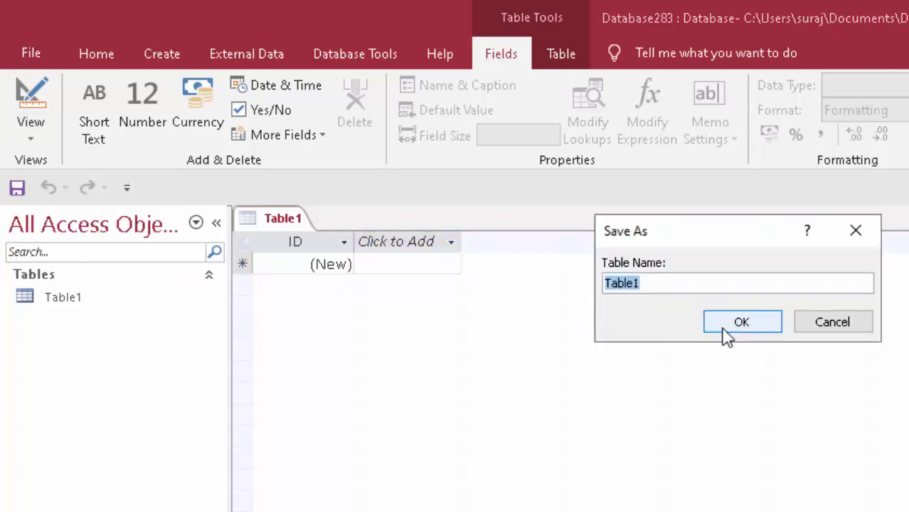
left_click(727, 330)
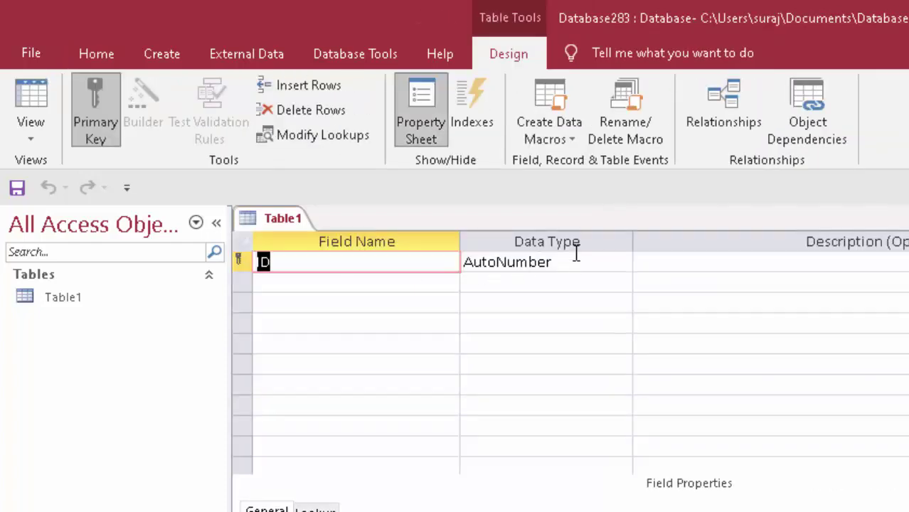
Step: Turn the ID field into a Short Text field named 'Employee id'
left_click(622, 263)
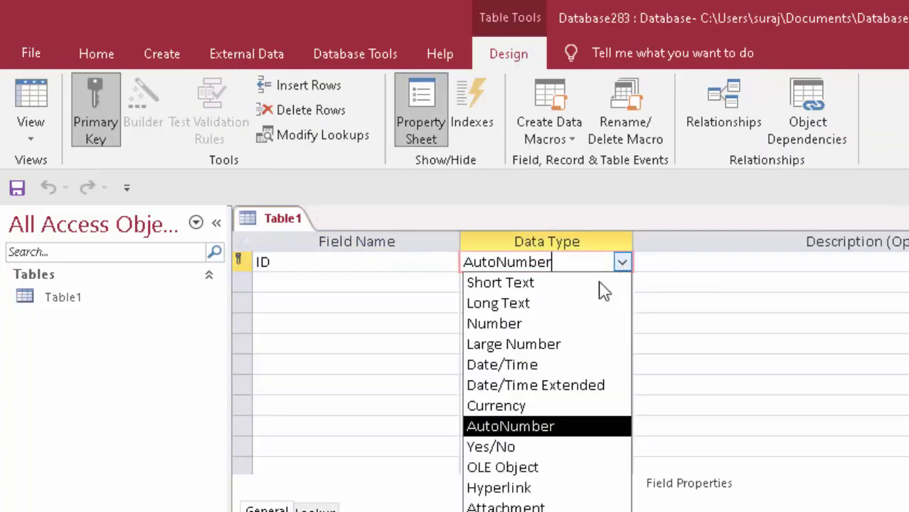
left_click(590, 290)
left_click_drag(355, 260, 192, 245)
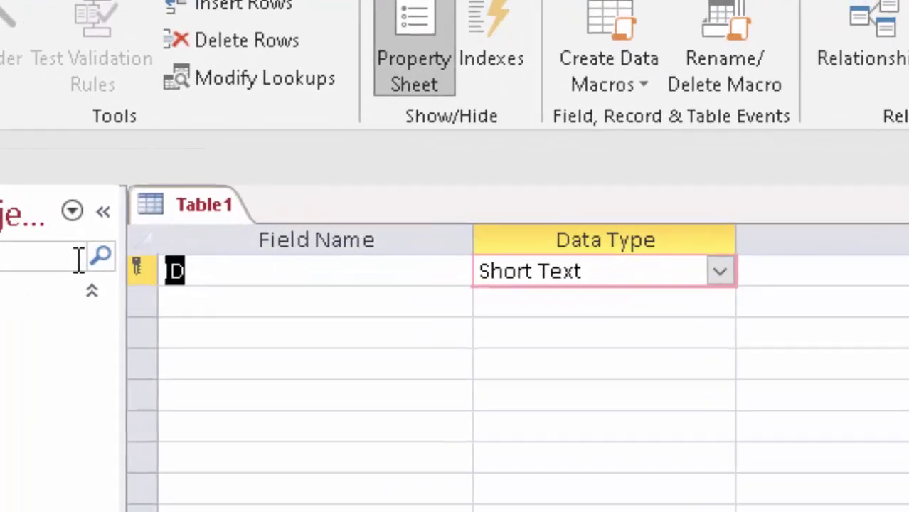
key("BackSpace")
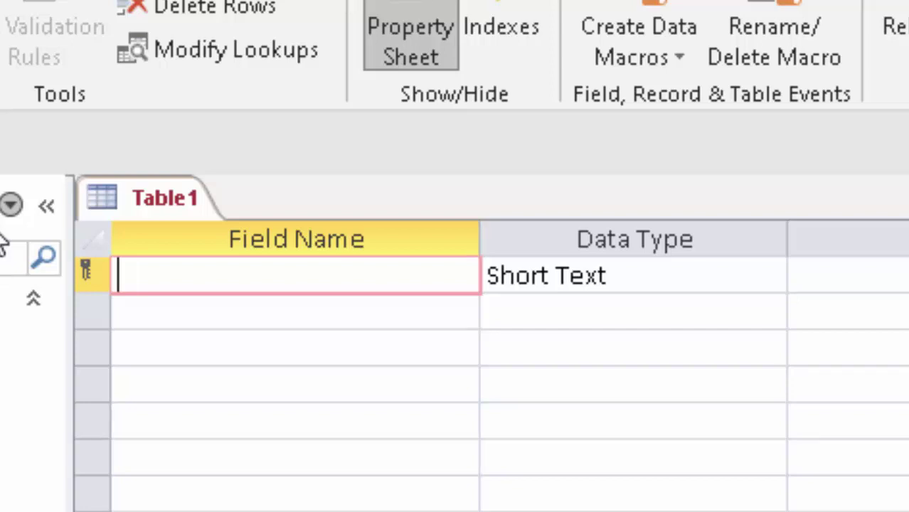
type("Empl")
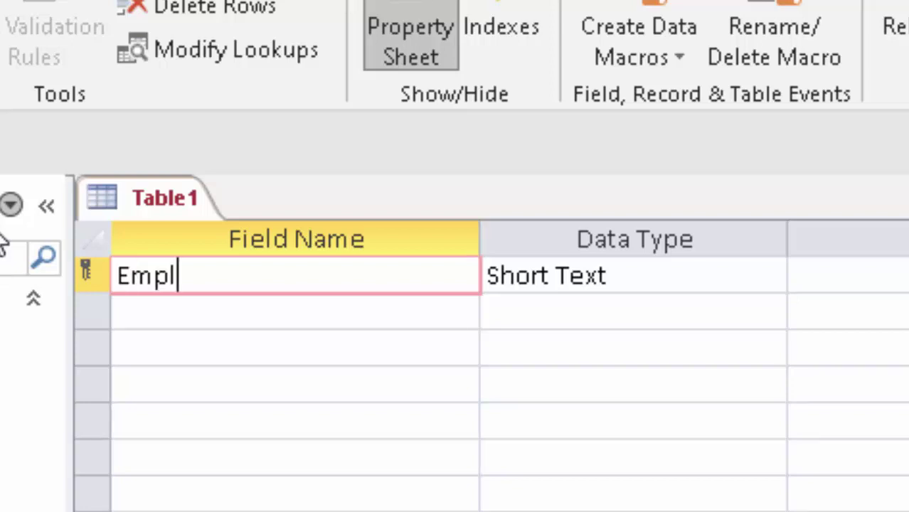
type("oyee ")
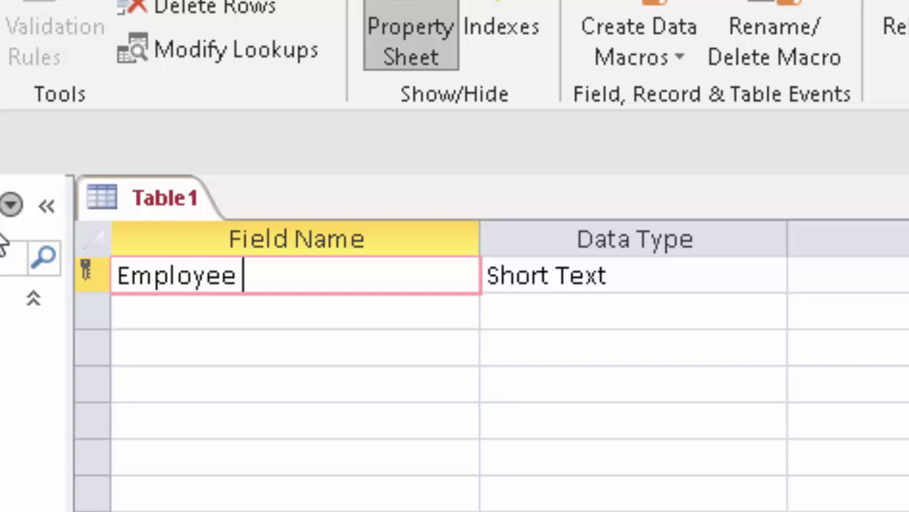
type("id")
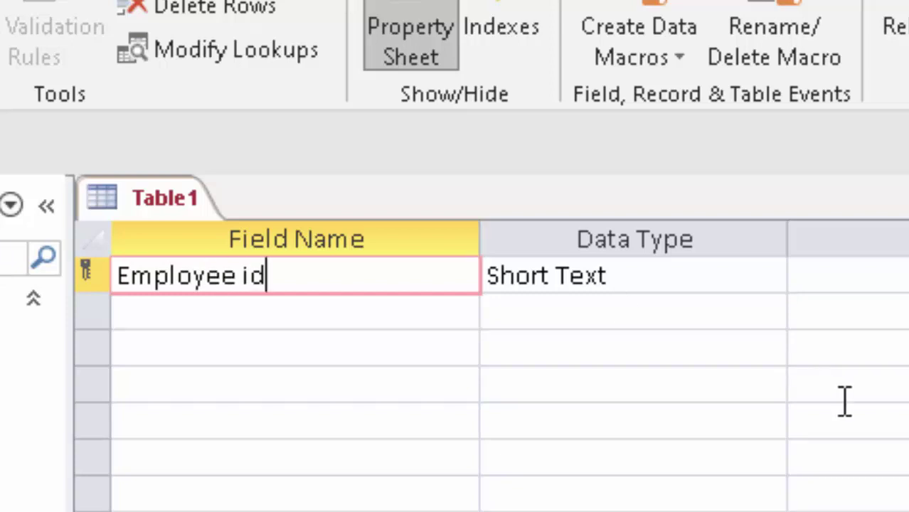
Step: Add a Date/Time field named 'Date', then save the table and show its records
left_click(354, 306)
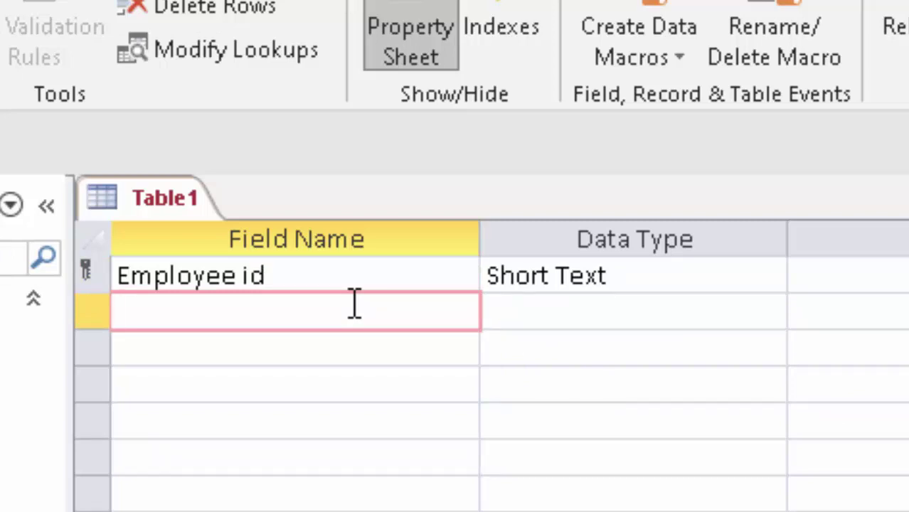
type("Date")
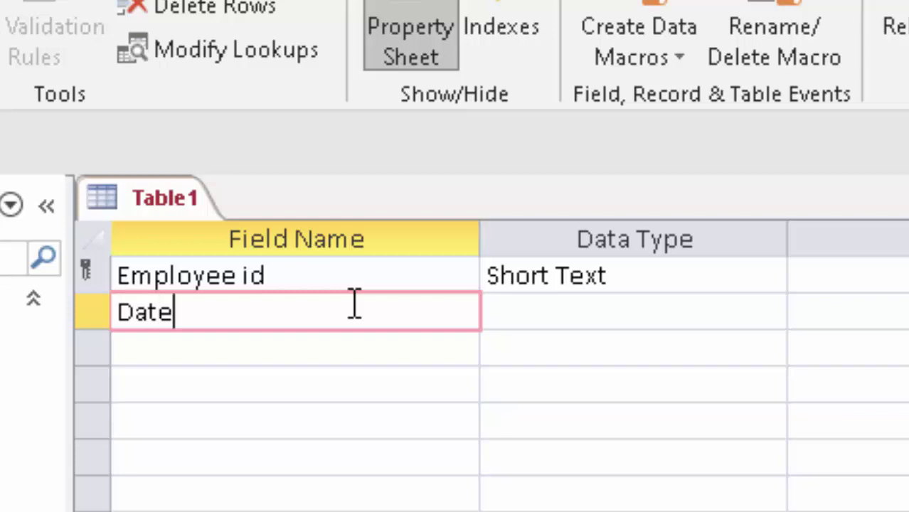
left_click(588, 311)
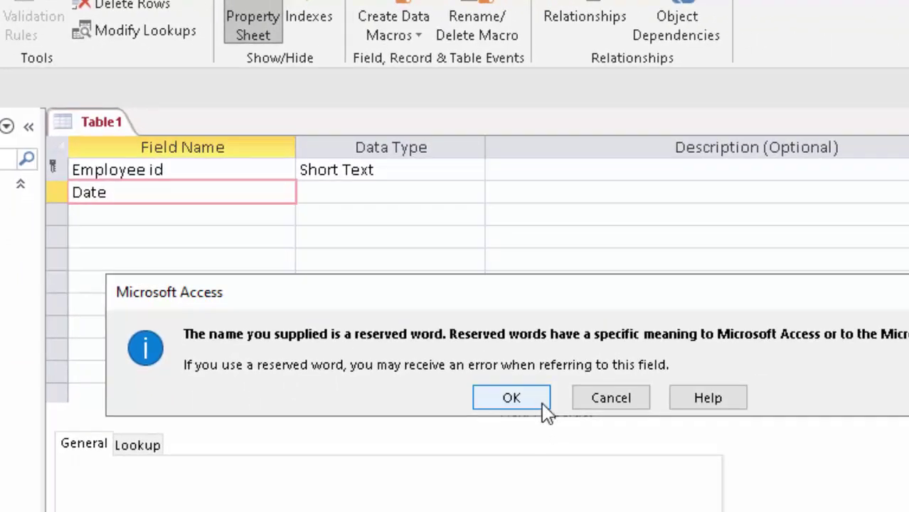
left_click(543, 399)
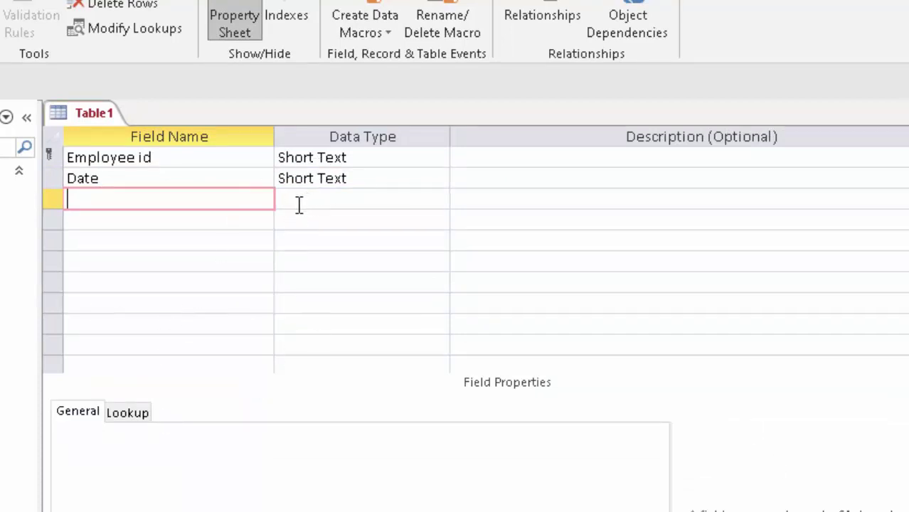
left_click(390, 183)
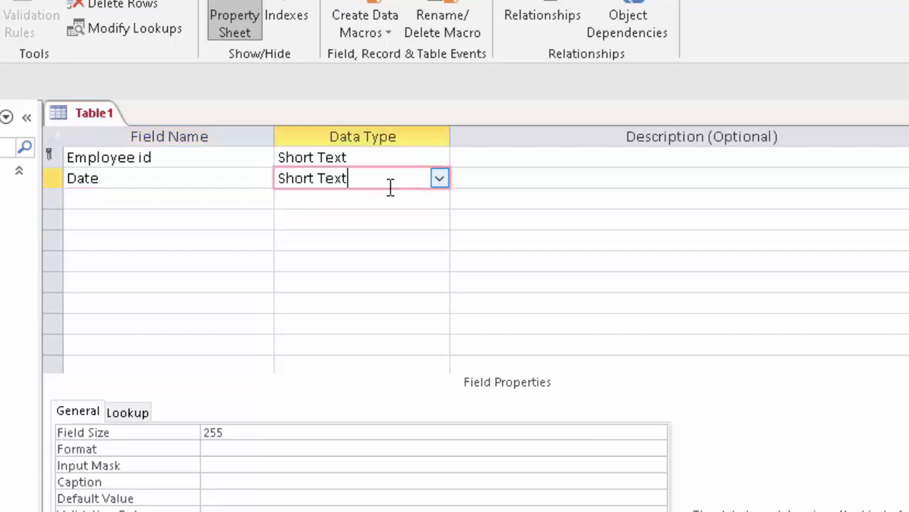
left_click(440, 179)
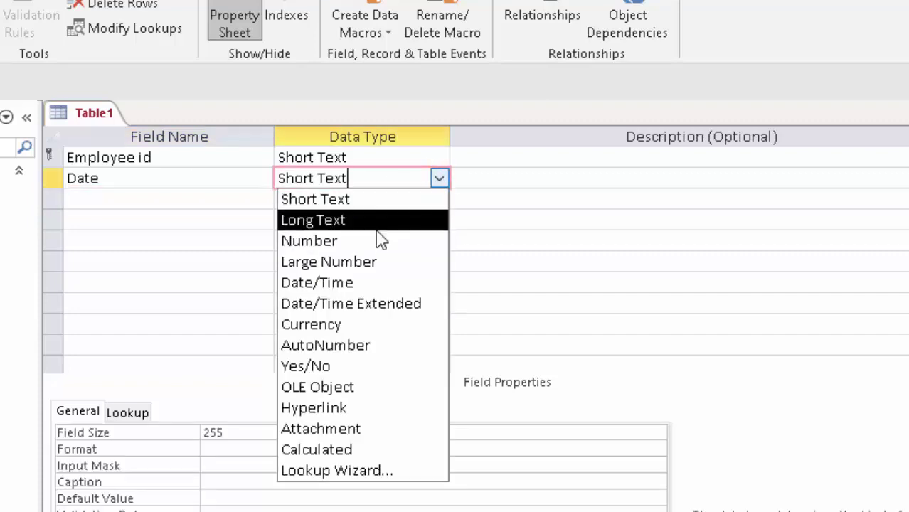
left_click(358, 283)
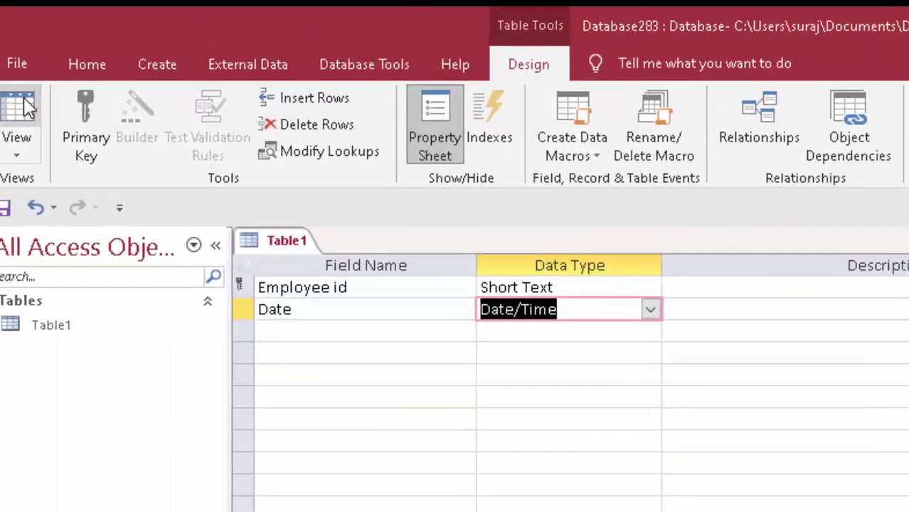
left_click(21, 107)
left_click(672, 467)
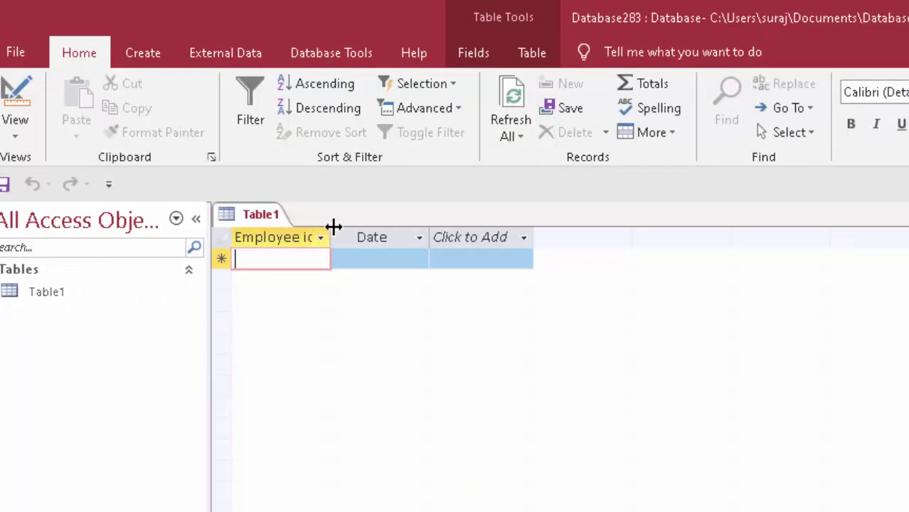
Step: Widen the Employee id column and add a record: Employee id 12, Date 01-05-2021
left_click_drag(356, 256, 354, 257)
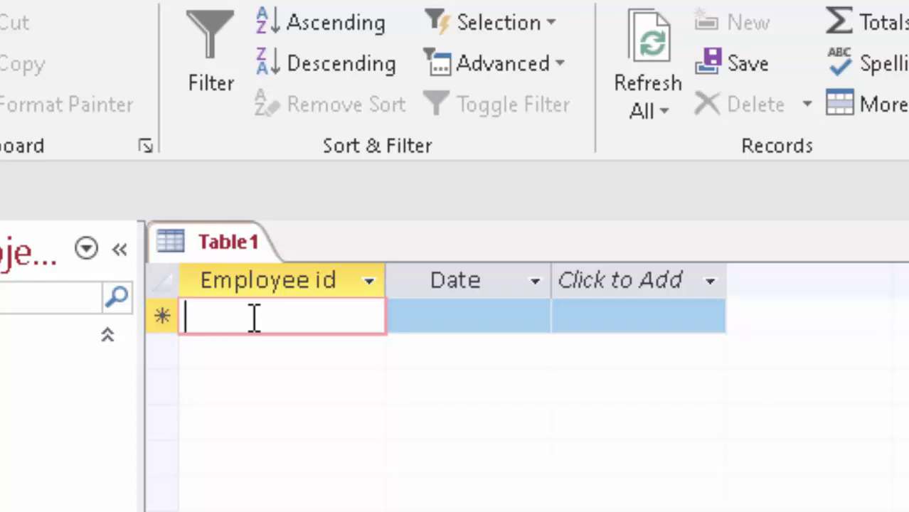
type("12")
key("Tab")
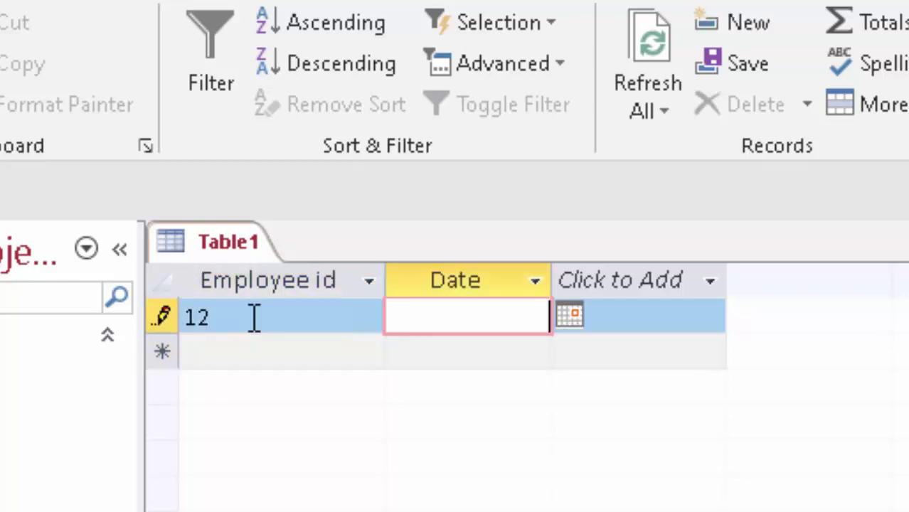
left_click(590, 327)
left_click(541, 315)
left_click(569, 315)
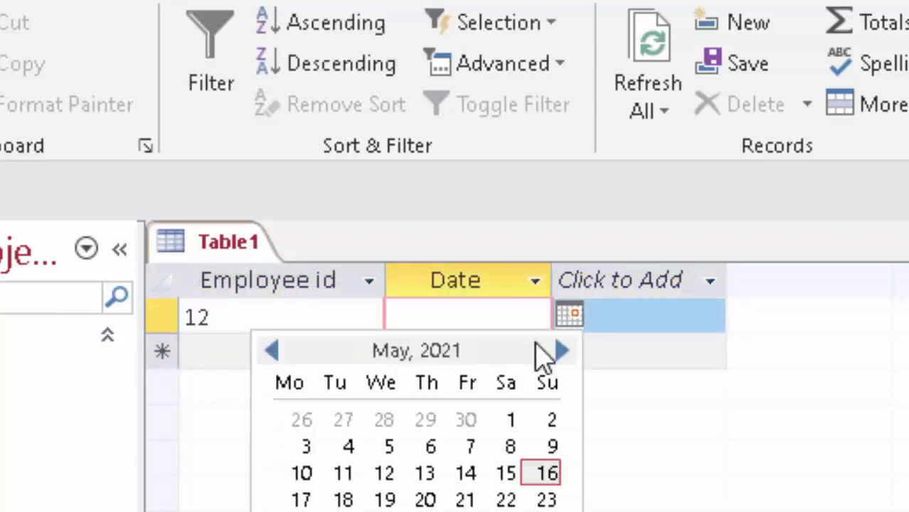
left_click(494, 416)
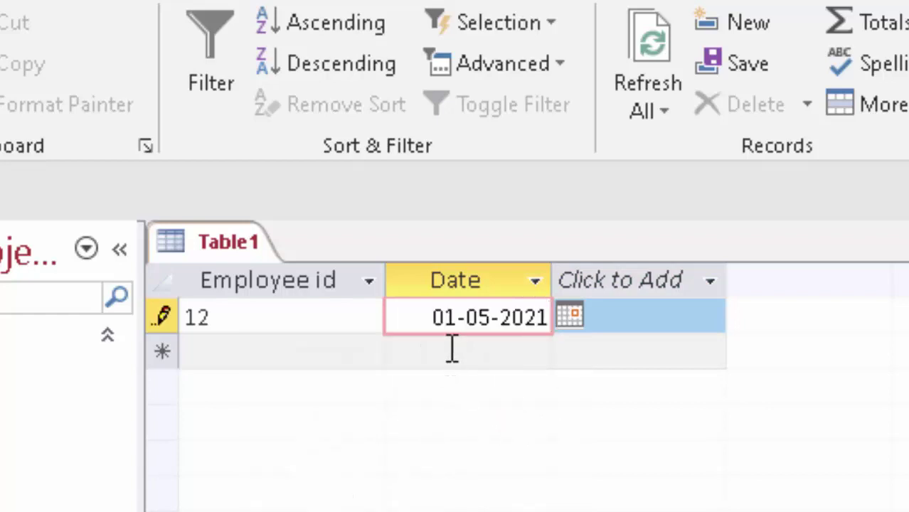
left_click(450, 350)
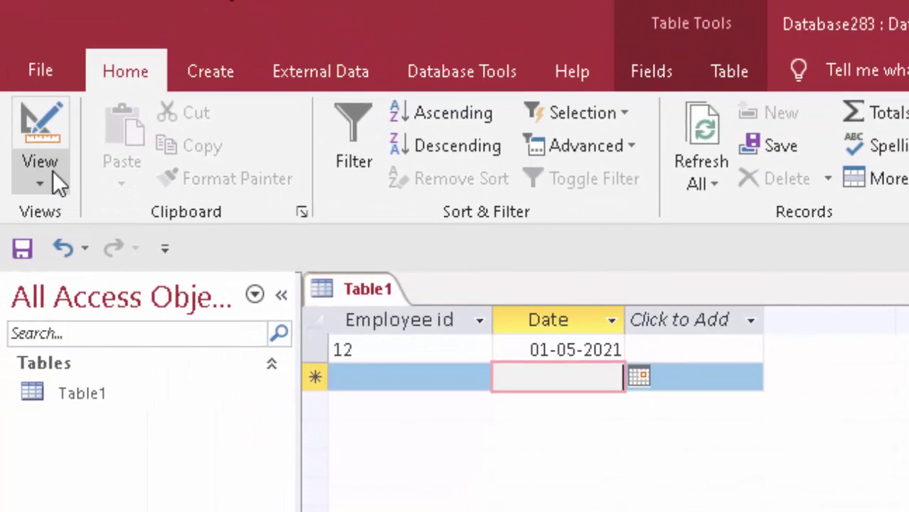
Step: In Design View, change the Date field's data type to Short Text
left_click(53, 171)
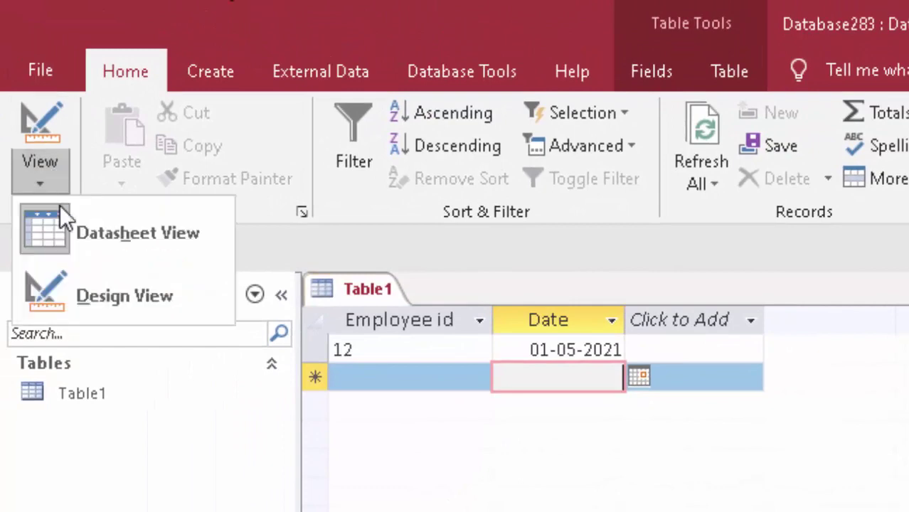
left_click(116, 297)
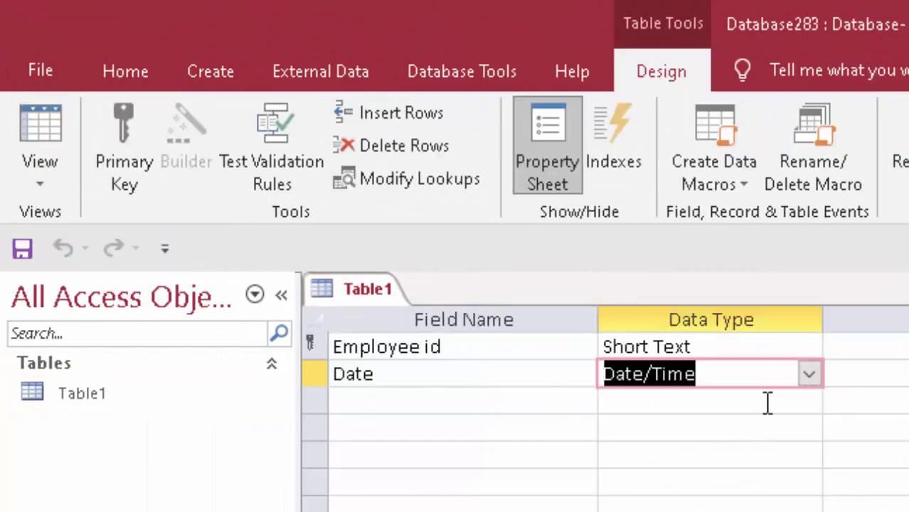
left_click(809, 377)
left_click(768, 406)
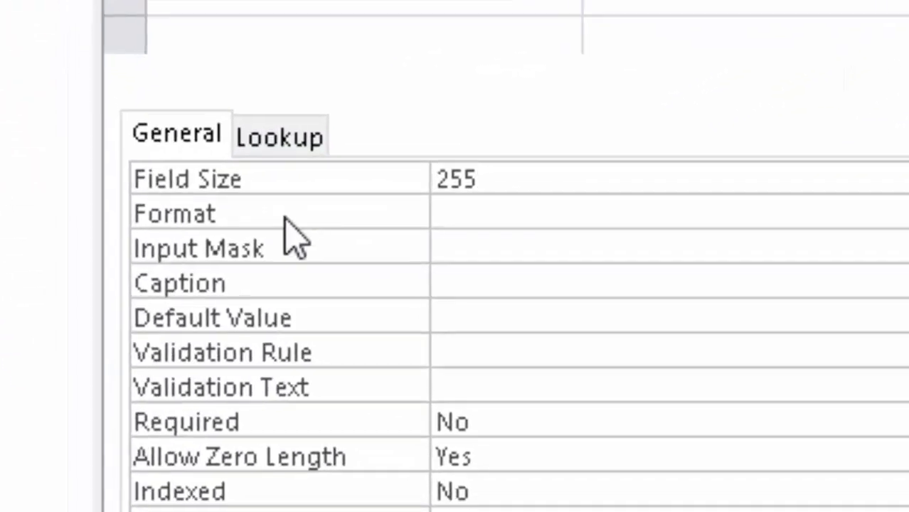
Step: Enter =Now() as the Date field's Default Value
left_click(479, 318)
type("=")
type("N")
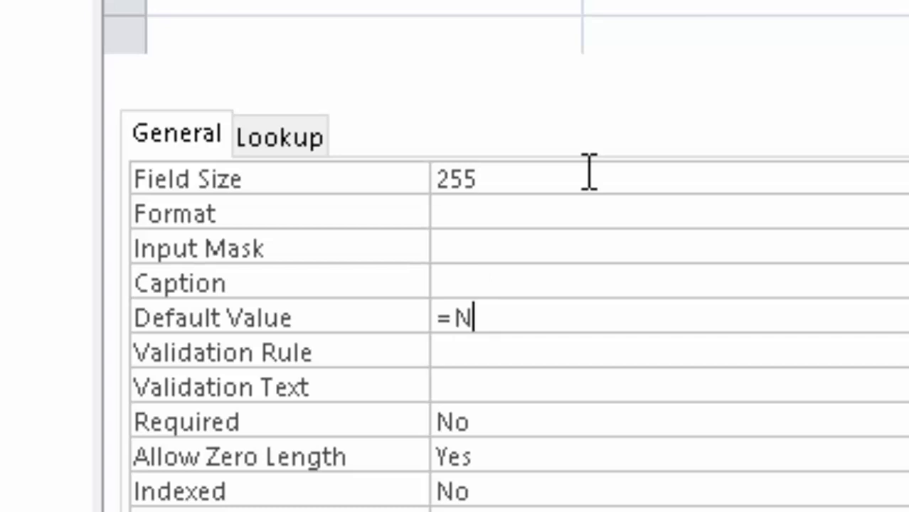
type("ow")
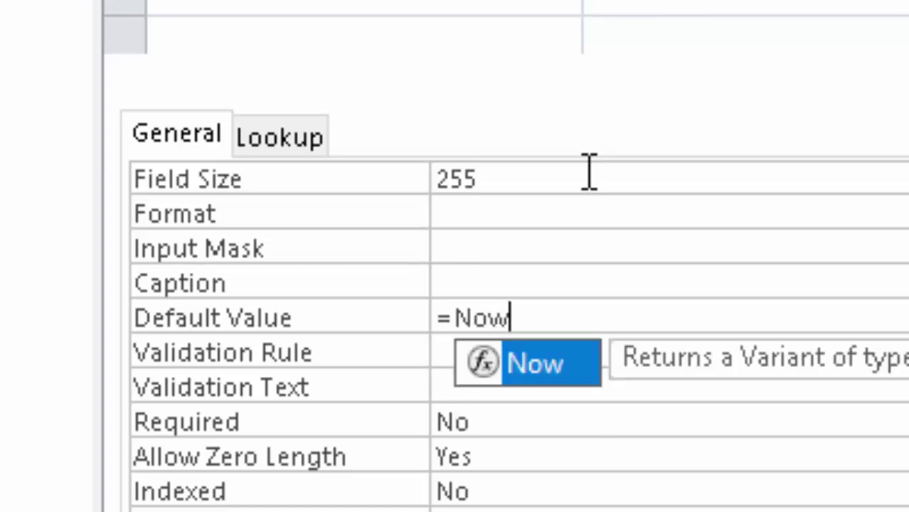
type("(")
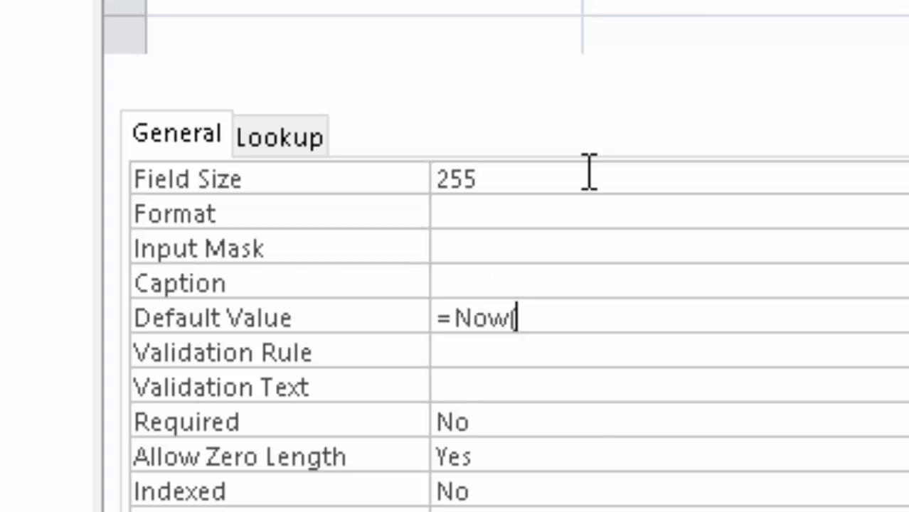
type(")")
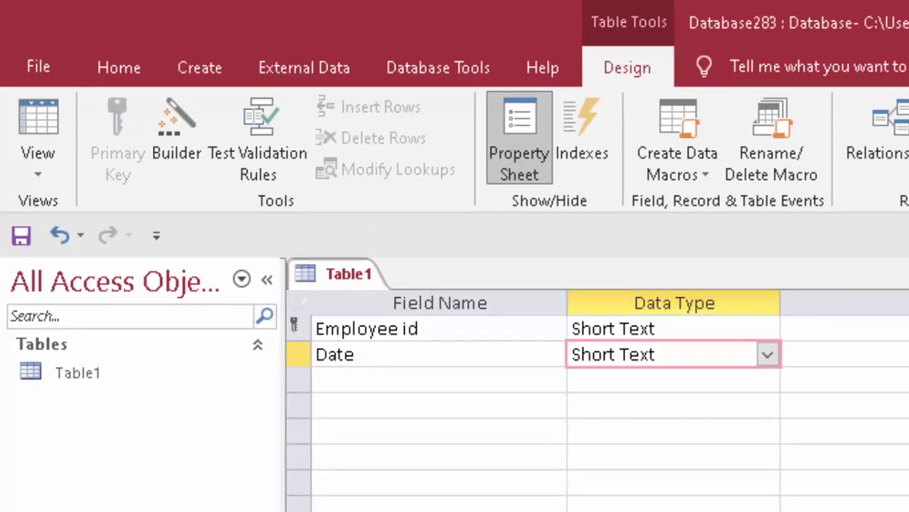
left_click(35, 94)
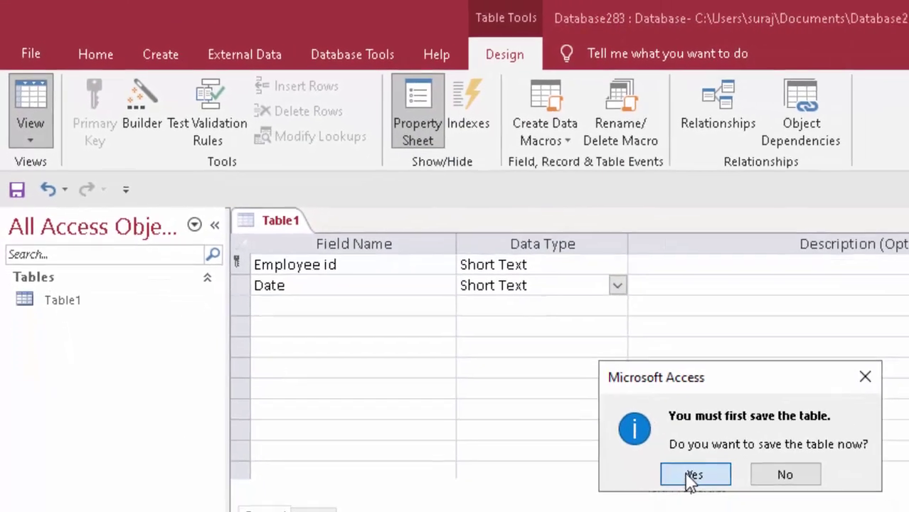
left_click(692, 476)
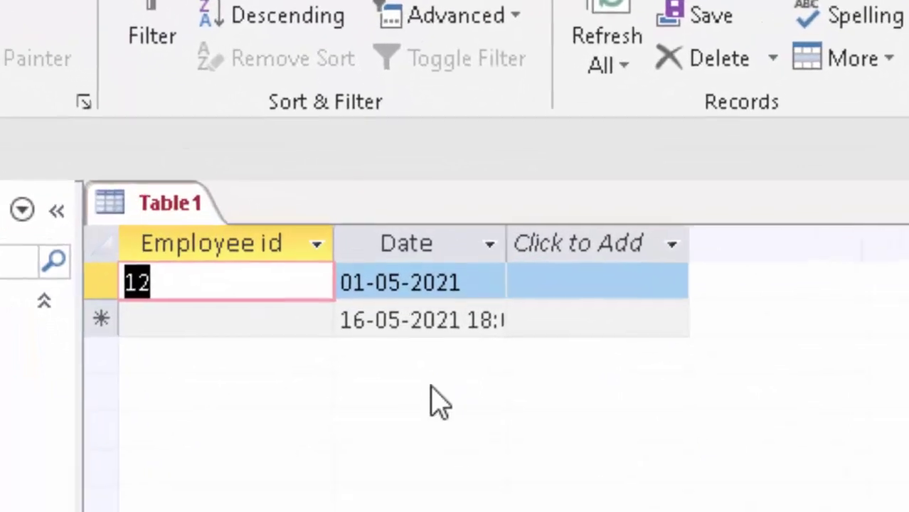
left_click(512, 245)
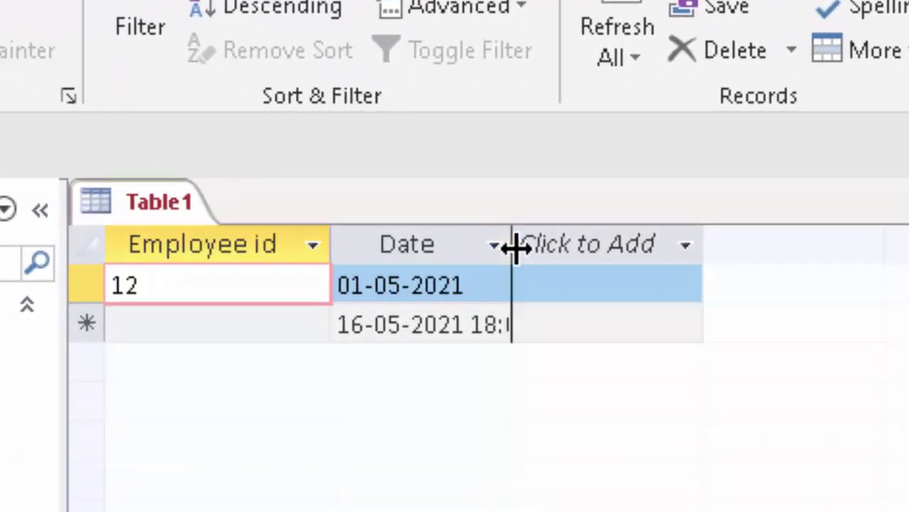
left_click_drag(603, 335, 608, 335)
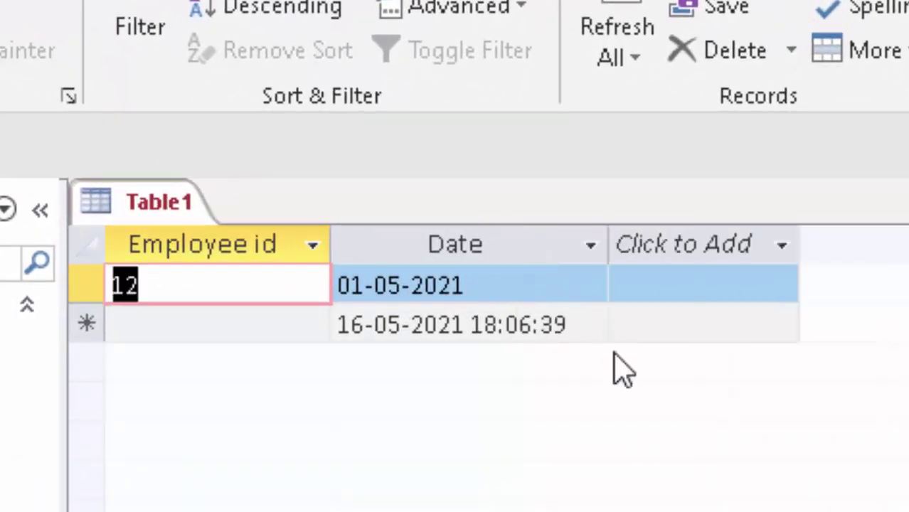
left_click(580, 324)
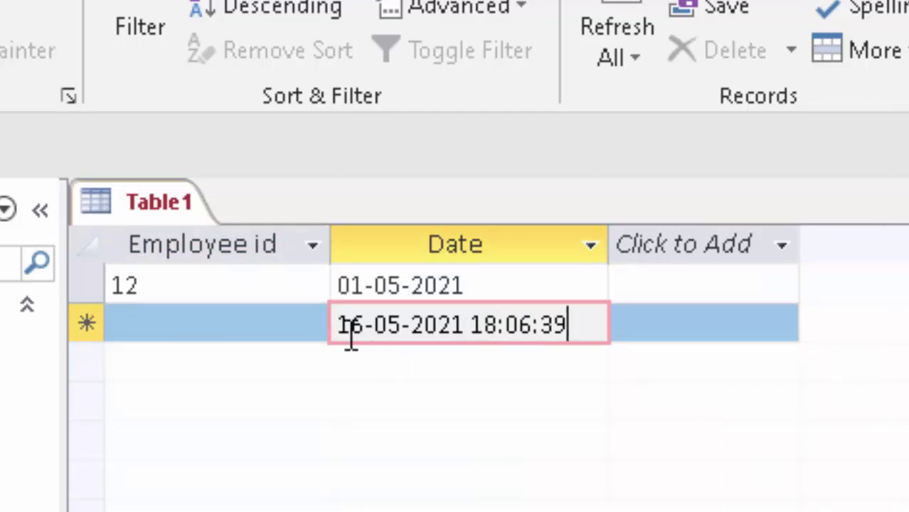
left_click(275, 333)
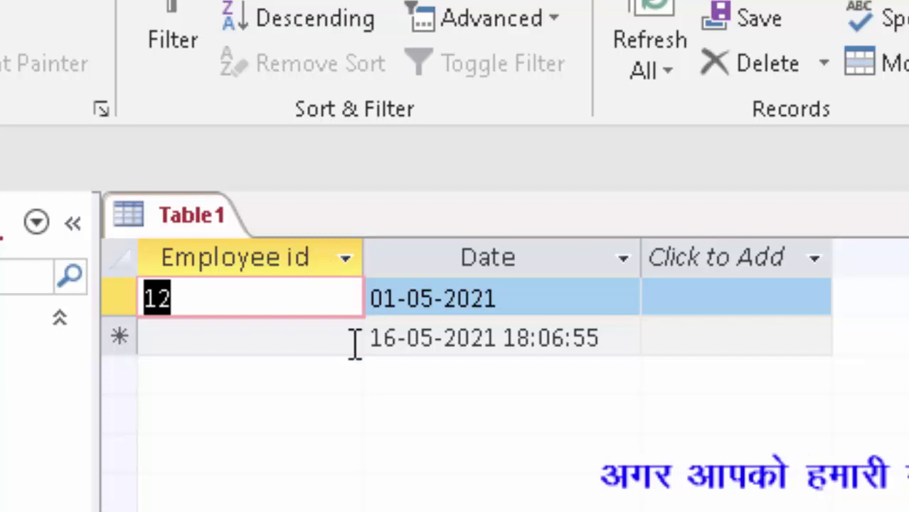
Step: Enter Employee ids 13, 14 and 15, each auto-stamped with the current date and time
left_click(292, 340)
type("1")
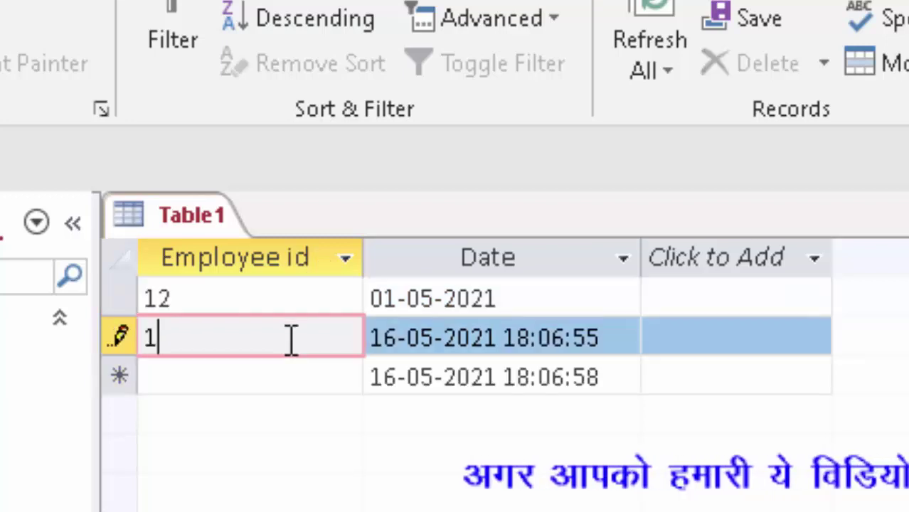
type("3")
key("Tab")
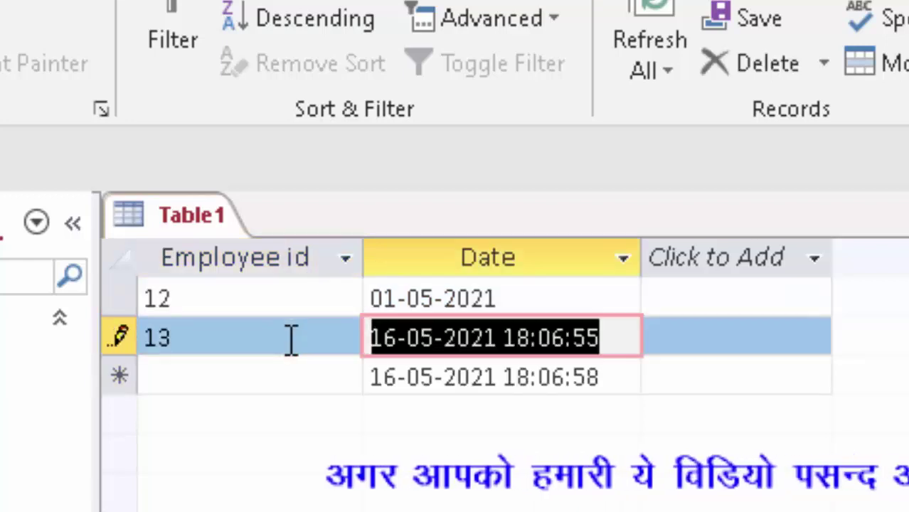
key("Tab")
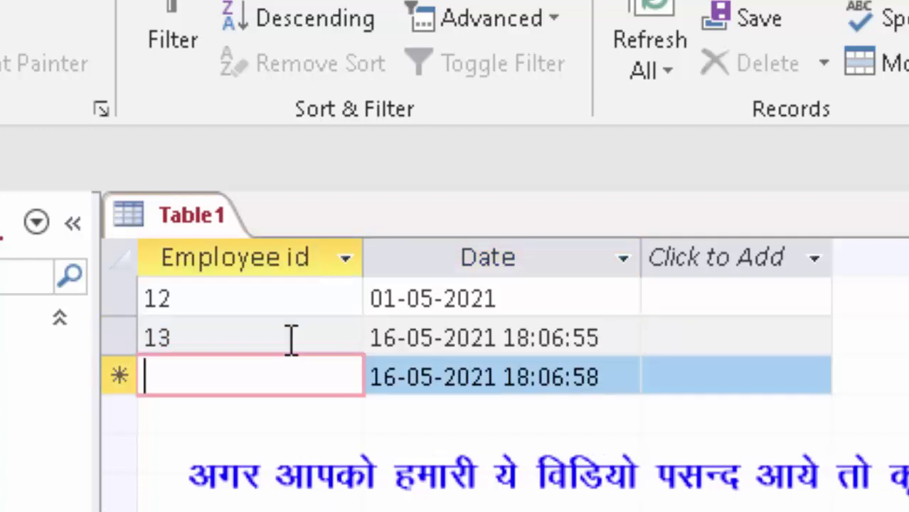
type("1")
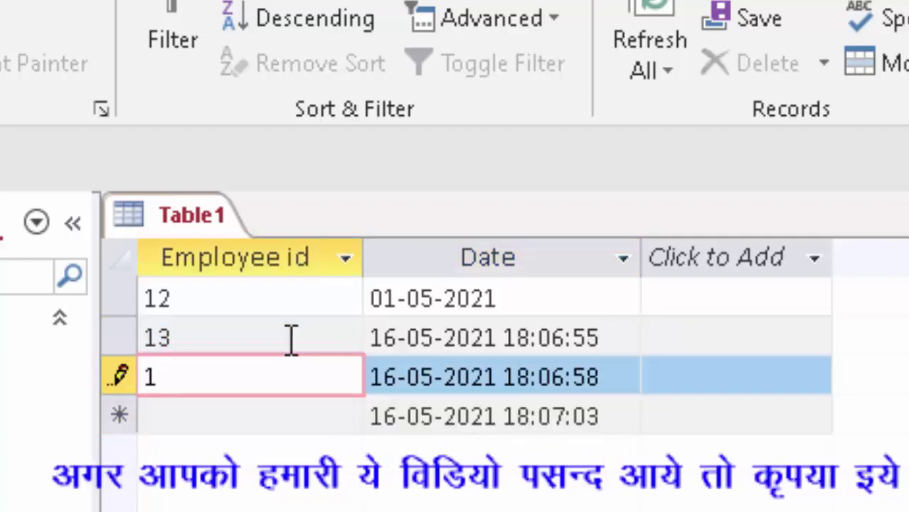
type("4")
key("Tab")
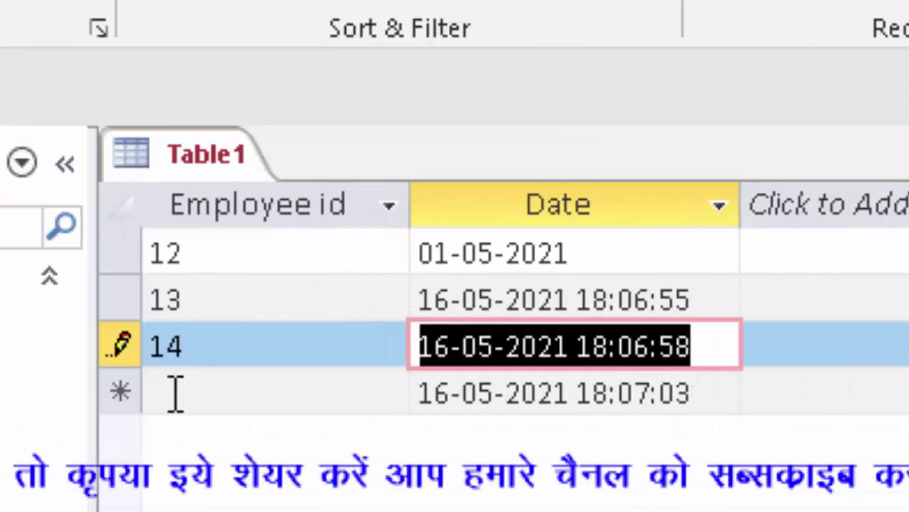
left_click(175, 392)
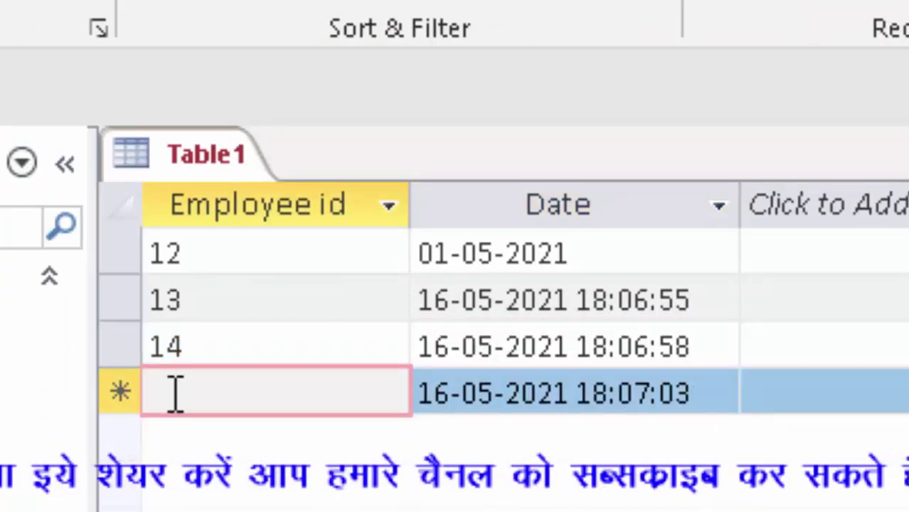
type("1")
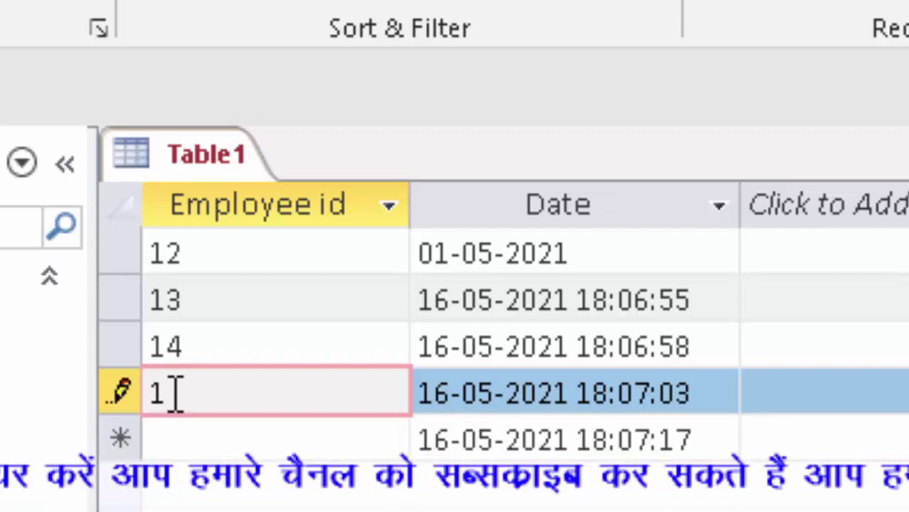
type("5")
key("Tab")
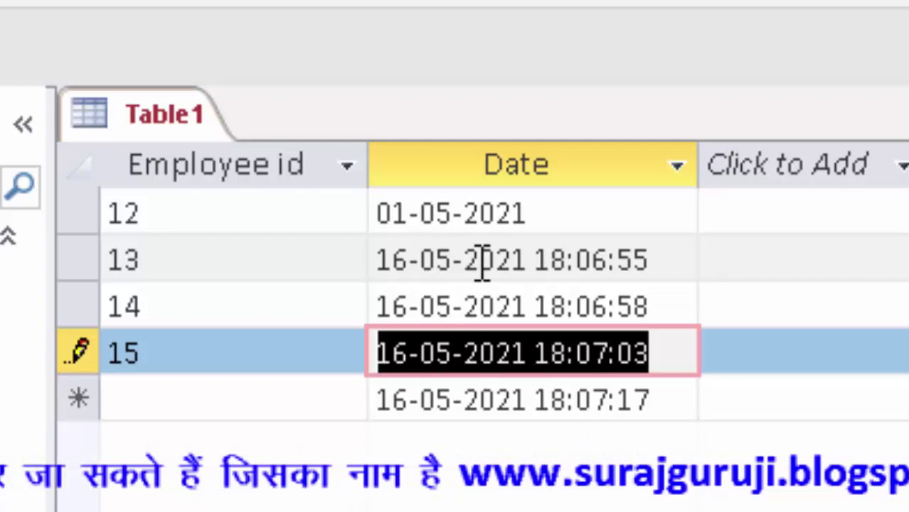
left_click(664, 269)
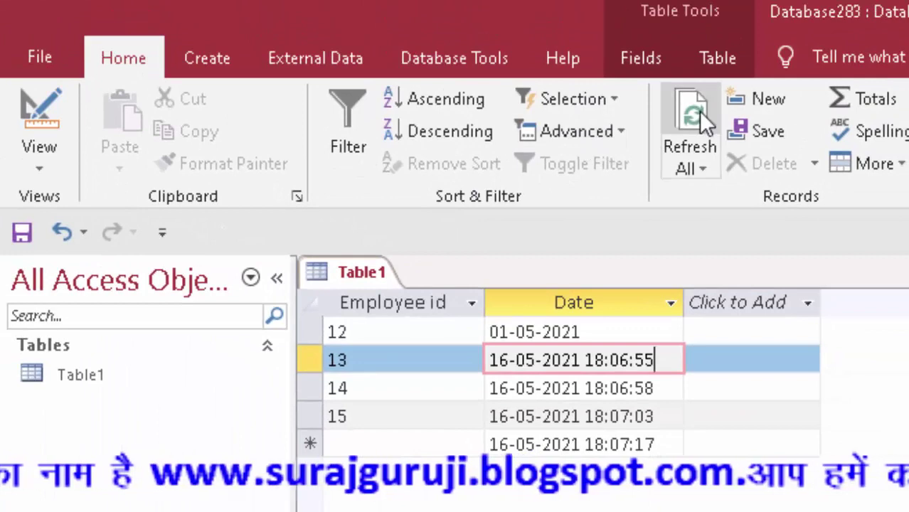
left_click(699, 114)
left_click(699, 111)
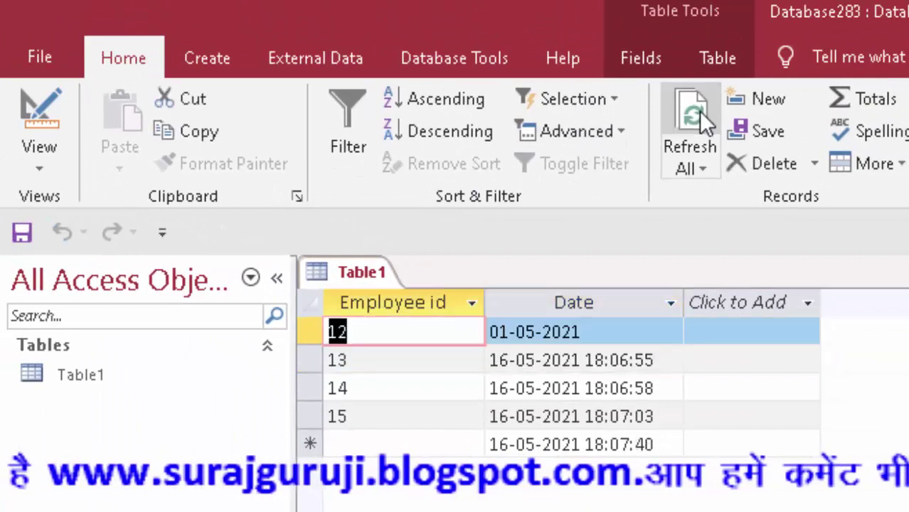
left_click(698, 111)
left_click(698, 111)
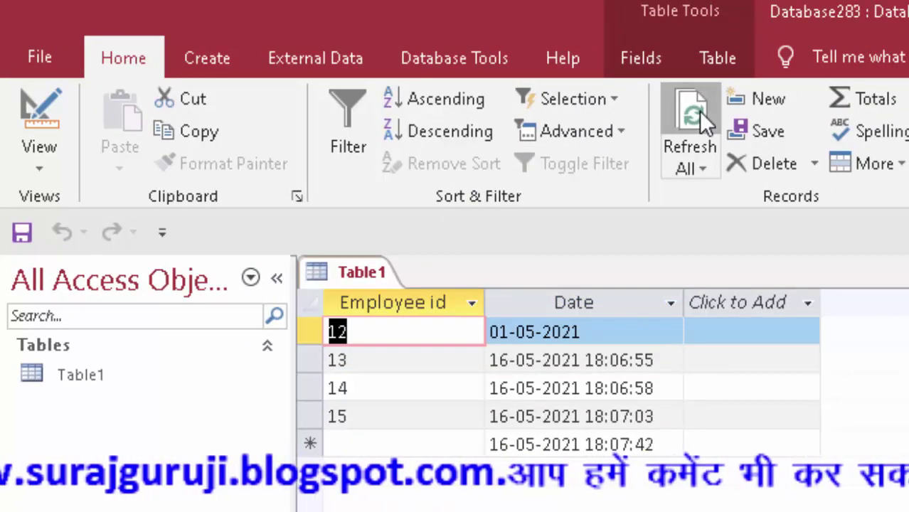
left_click(698, 111)
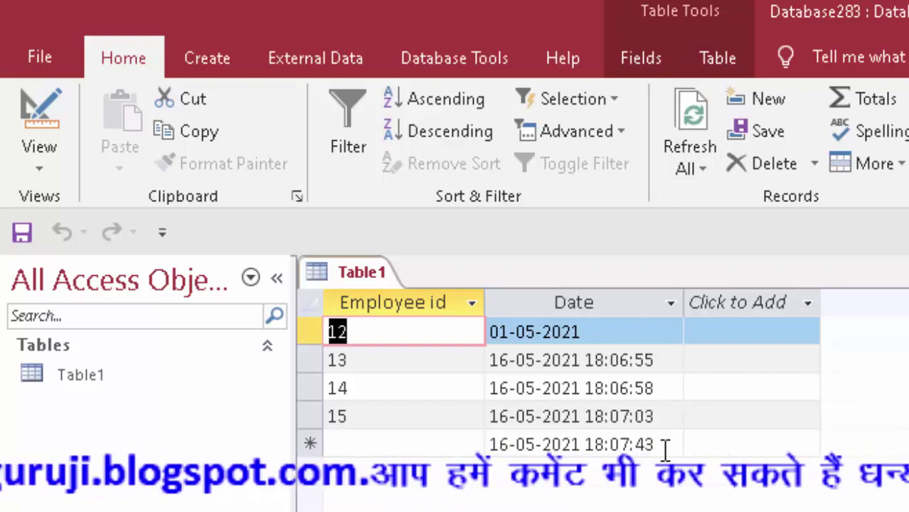
left_click(692, 112)
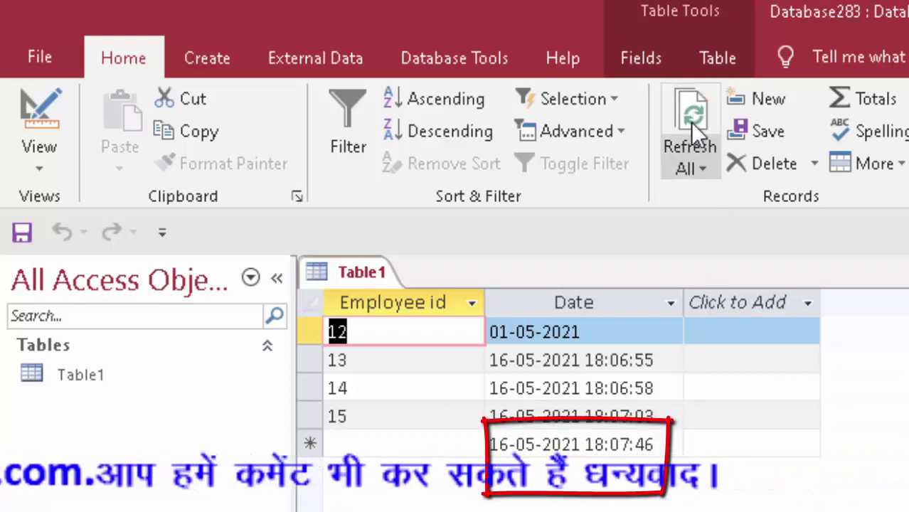
left_click(662, 445)
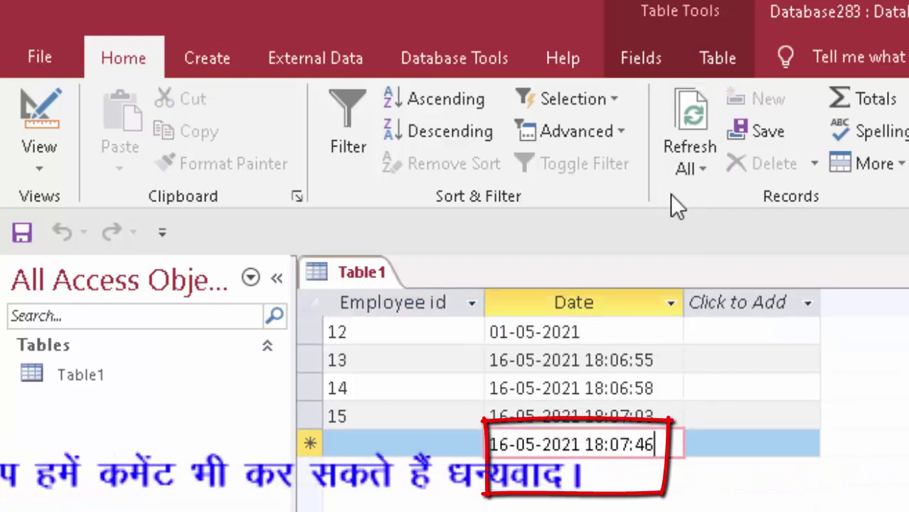
left_click(684, 120)
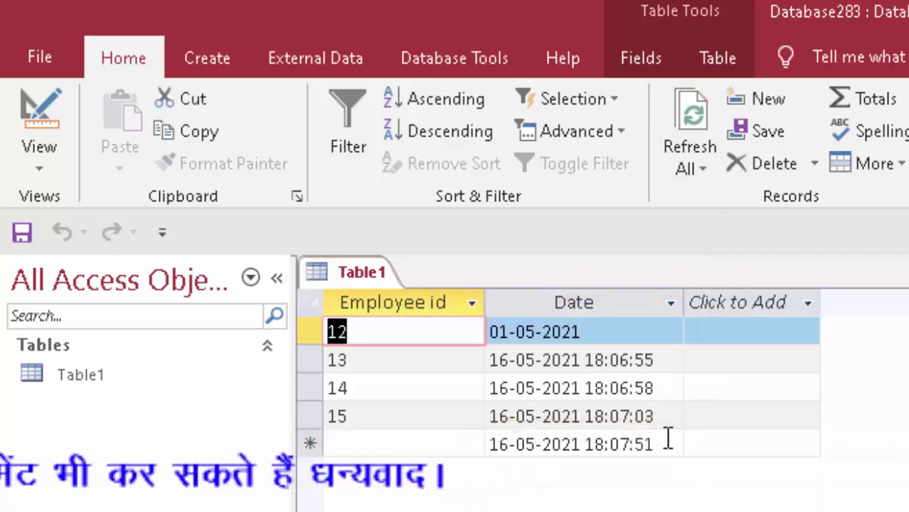